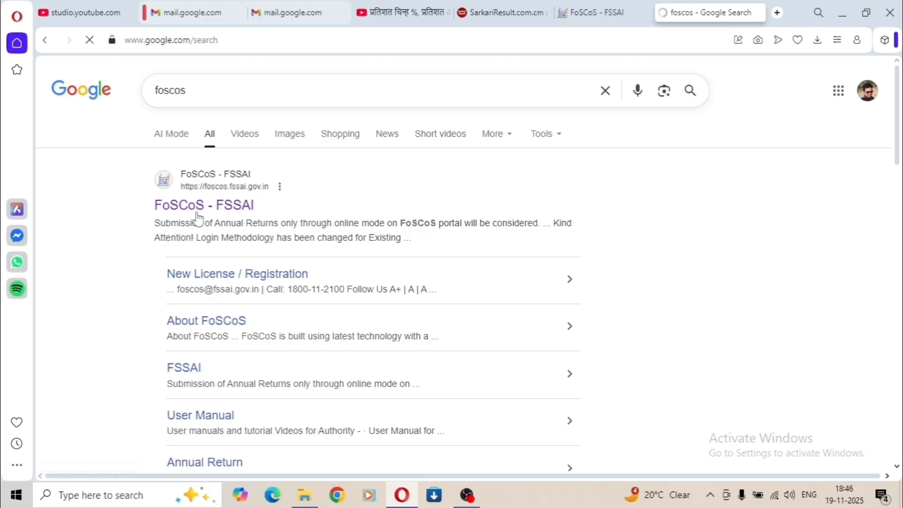
Step: Open the FoSCoS - FSSAI portal from the search results and go to Login Food Businesses
left_click(189, 215)
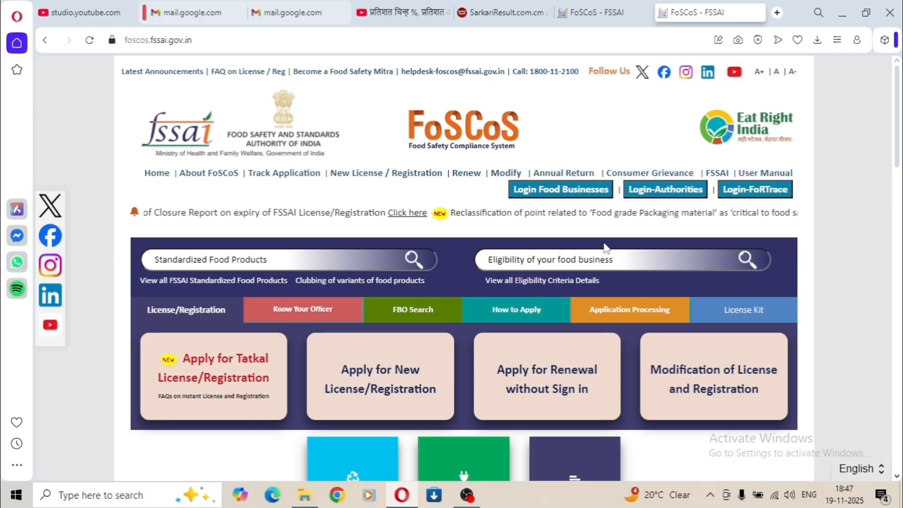
left_click(568, 197)
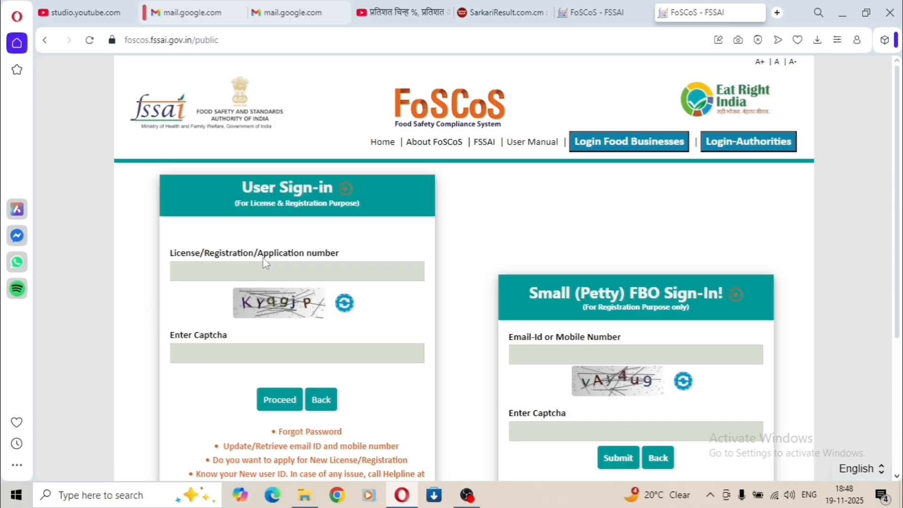
Step: Paste the registration number, enter the captcha and proceed
left_click(224, 270)
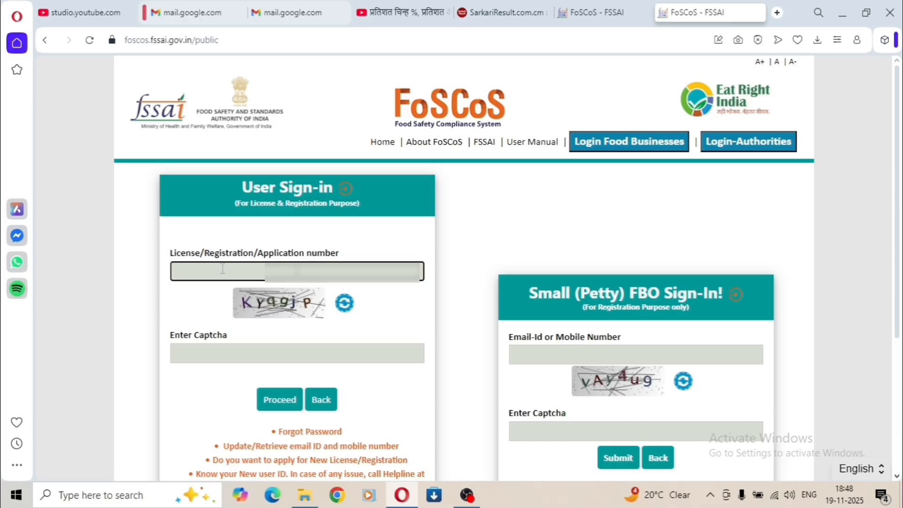
key("ctrl+v")
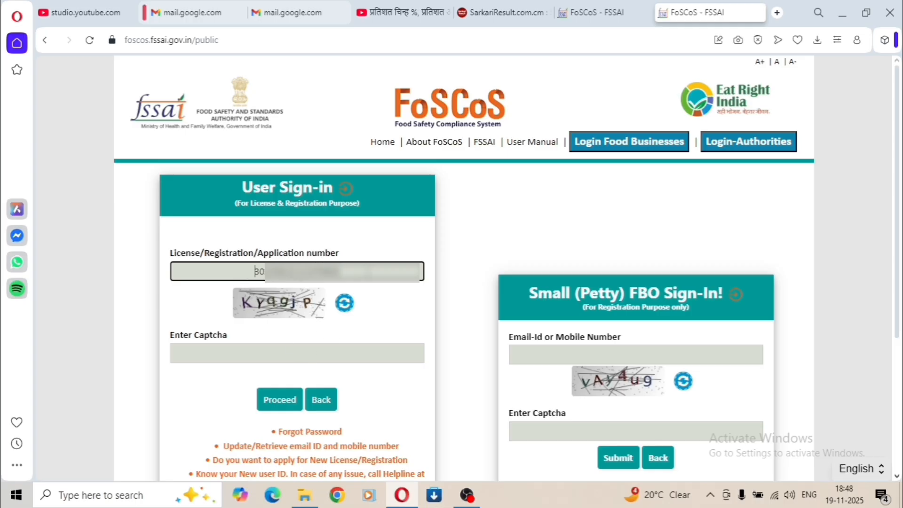
left_click(257, 356)
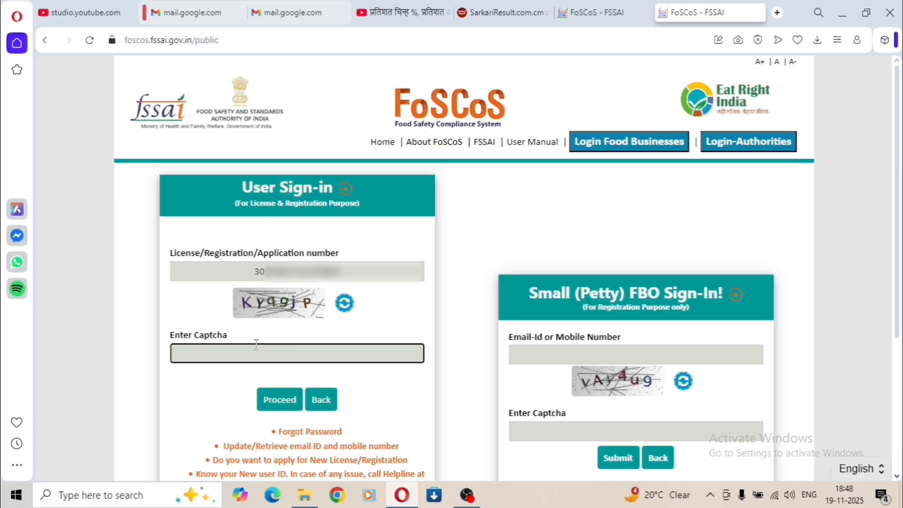
type("KYggjP")
left_click(285, 402)
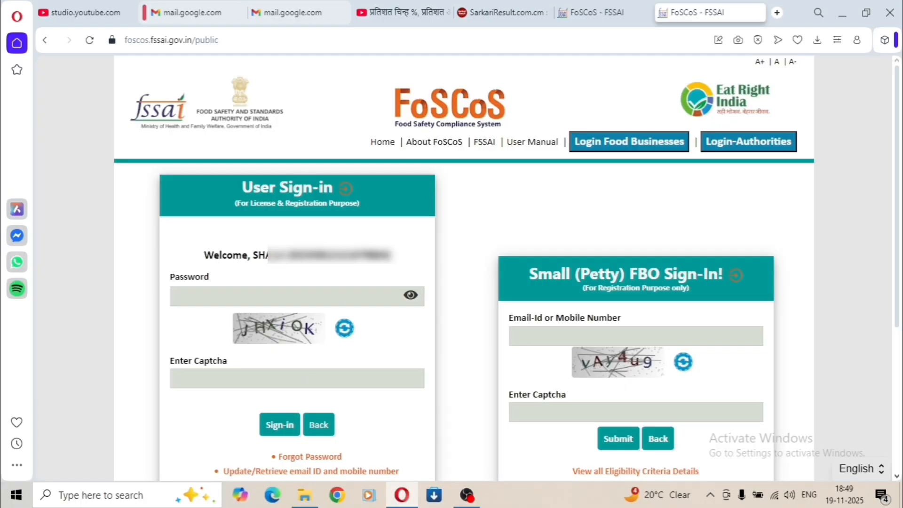
Step: Paste the account password and enter the new sign-in captcha
left_click(215, 296)
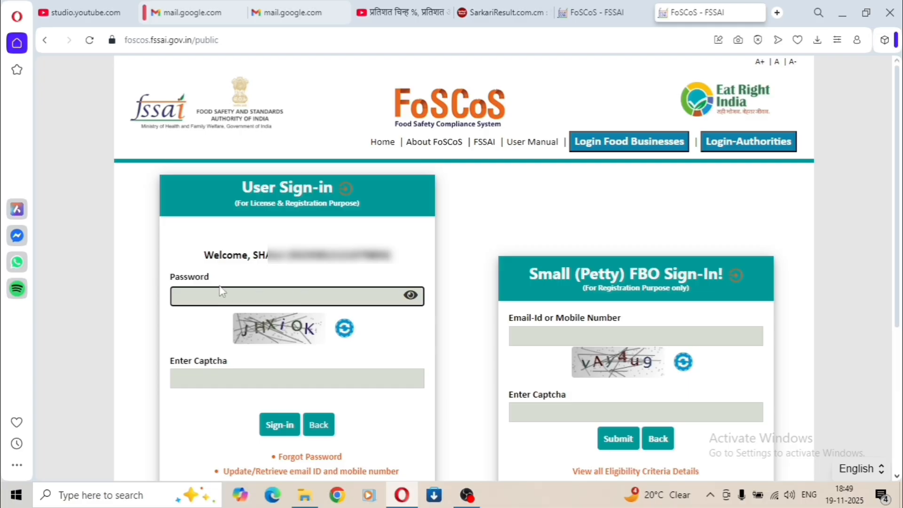
key("ctrl+v")
left_click(257, 376)
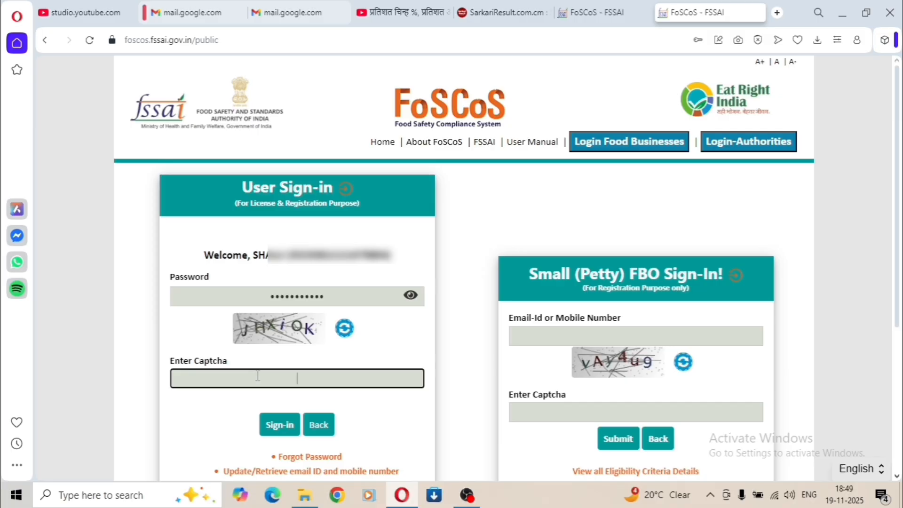
type("JHXiOK")
Step: Sign in and open Modification > Apply for Modification in License / Registration
left_click(280, 426)
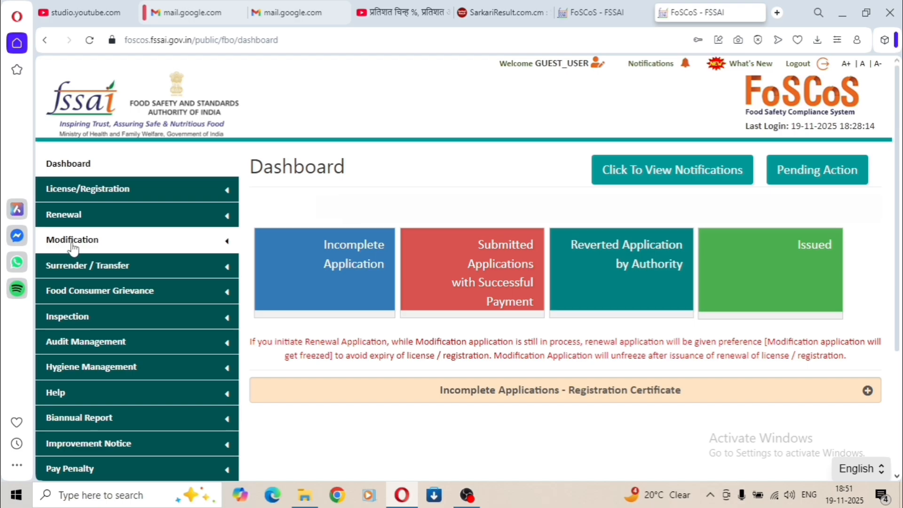
left_click(226, 242)
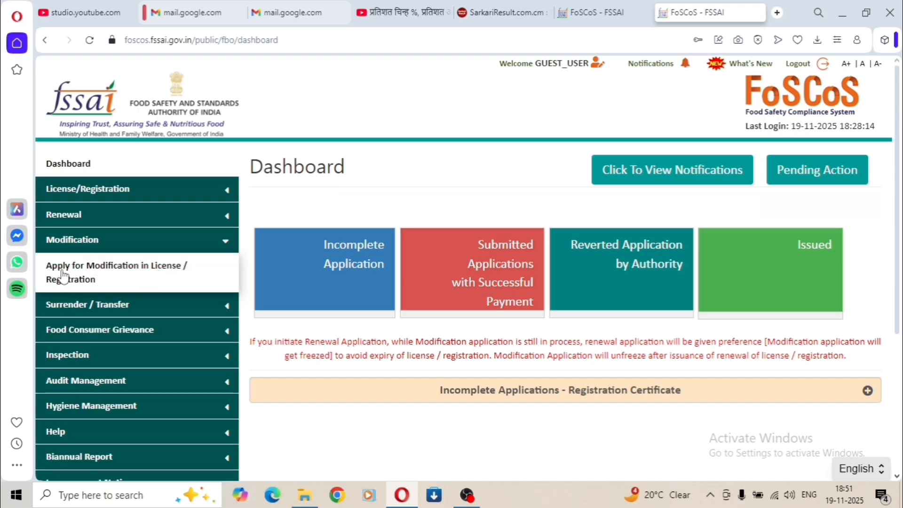
left_click(118, 273)
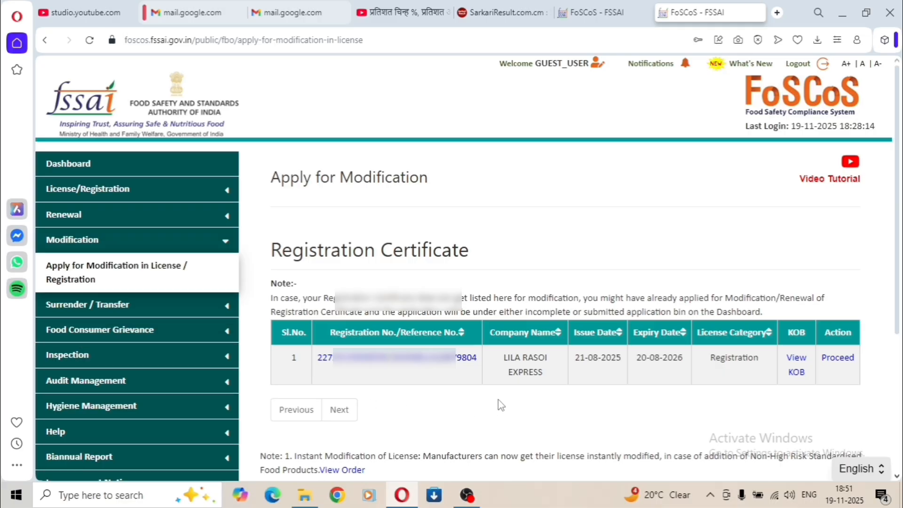
scroll(500, 403, "down", 1)
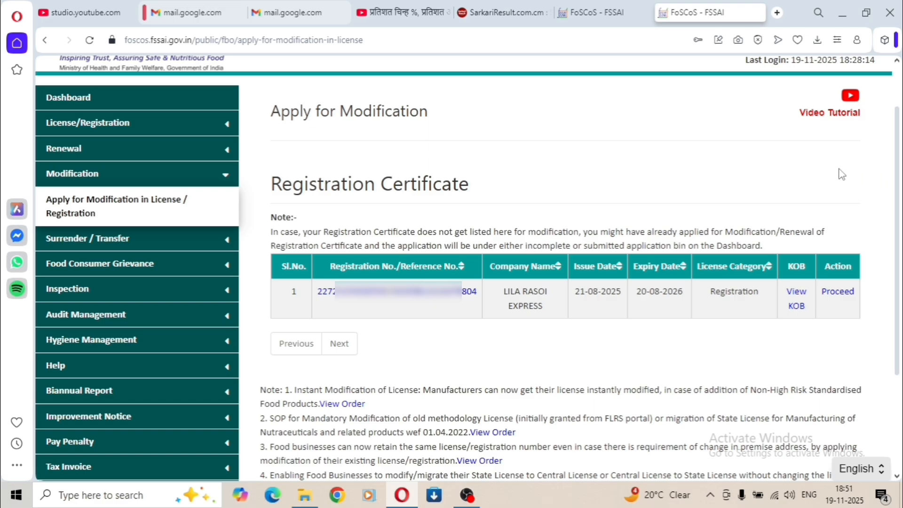
Step: Start modifying the Registration Certificate, confirm, and check Food Vending Establishment eligibility
left_click(838, 292)
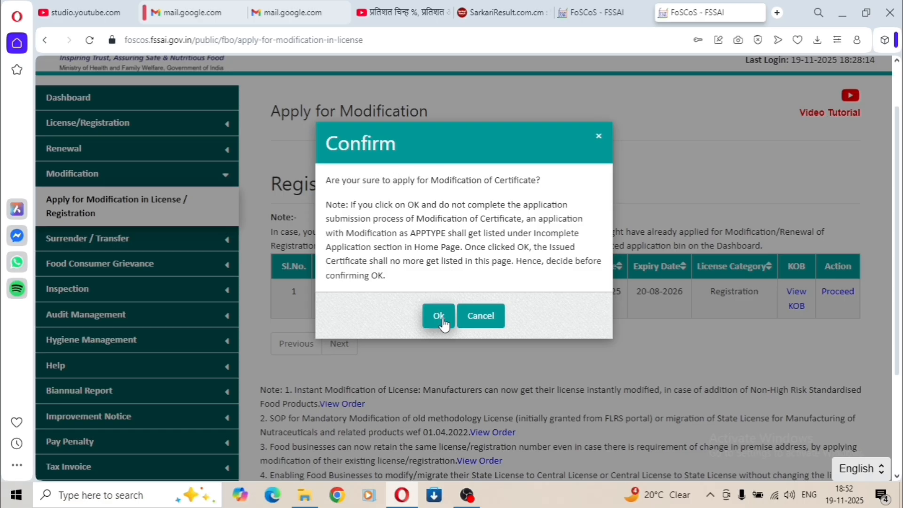
left_click(438, 317)
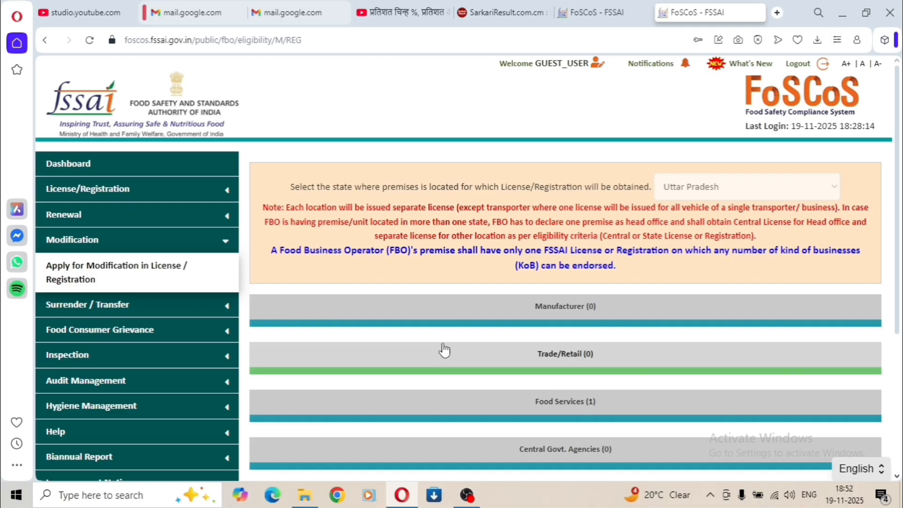
scroll(541, 247, "down", 4)
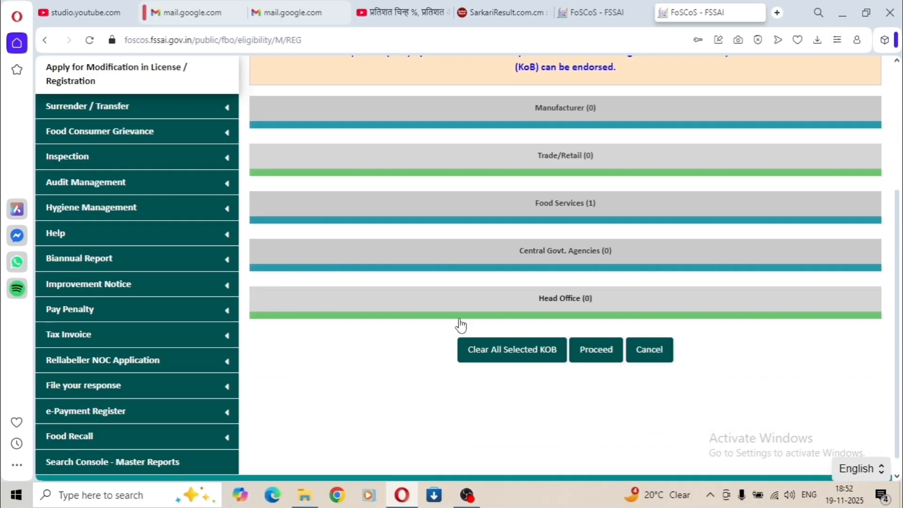
scroll(555, 475, "up", 3)
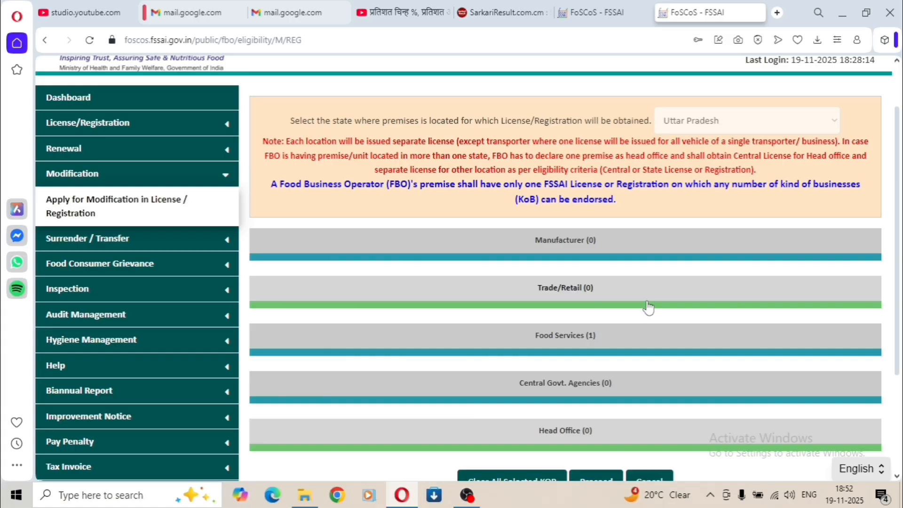
scroll(649, 309, "down", 3)
left_click(591, 354)
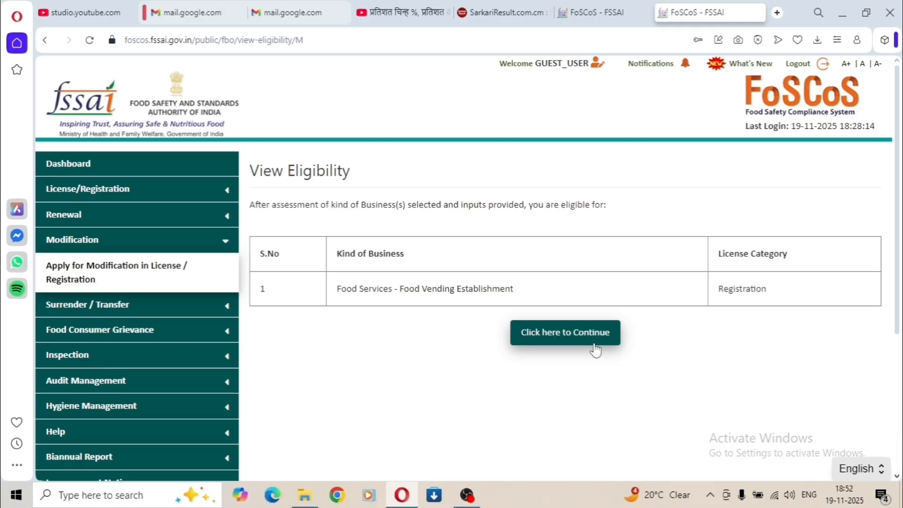
Step: Continue to the Form A registration form and review the prefilled applicant details
left_click(567, 335)
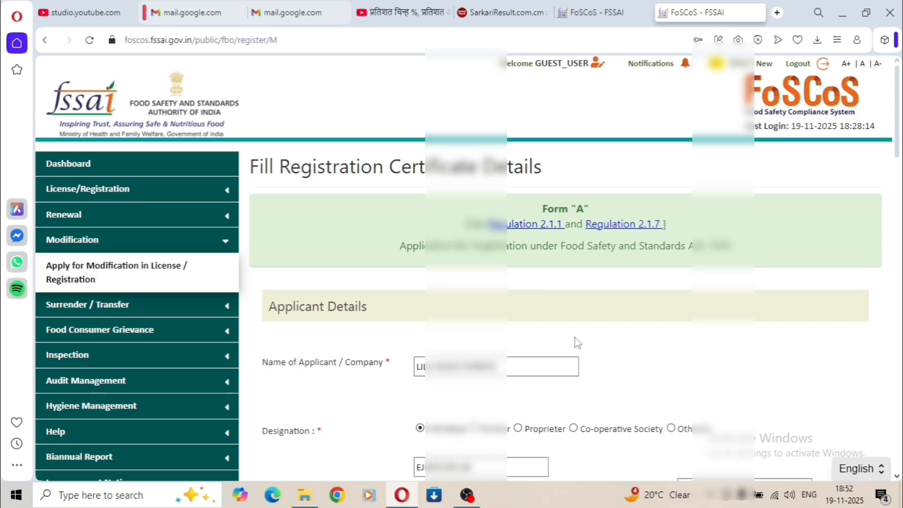
scroll(631, 327, "down", 4)
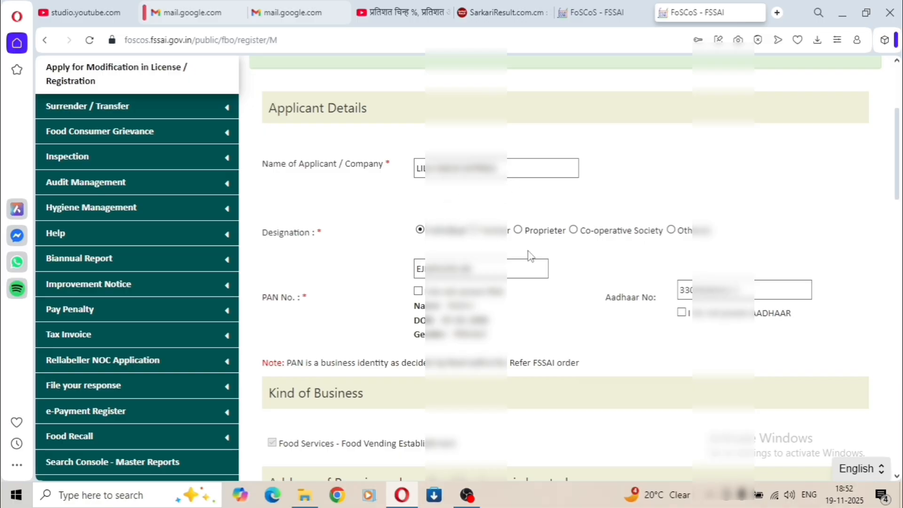
scroll(666, 398, "down", 3)
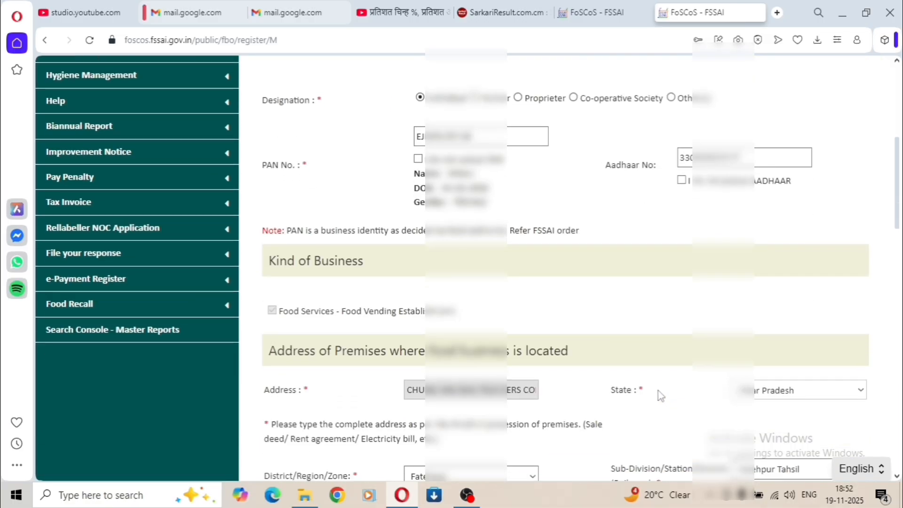
scroll(597, 264, "down", 4)
scroll(597, 263, "up", 4)
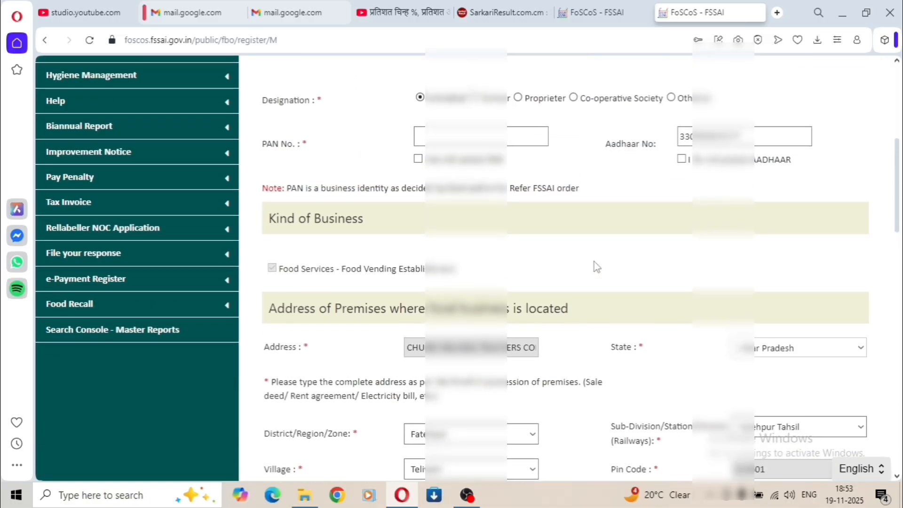
scroll(597, 267, "up", 1)
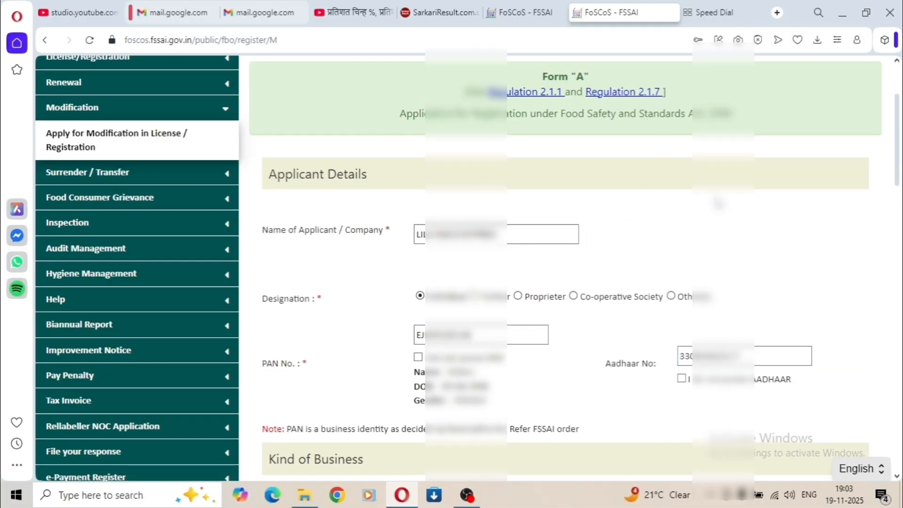
scroll(724, 211, "down", 1)
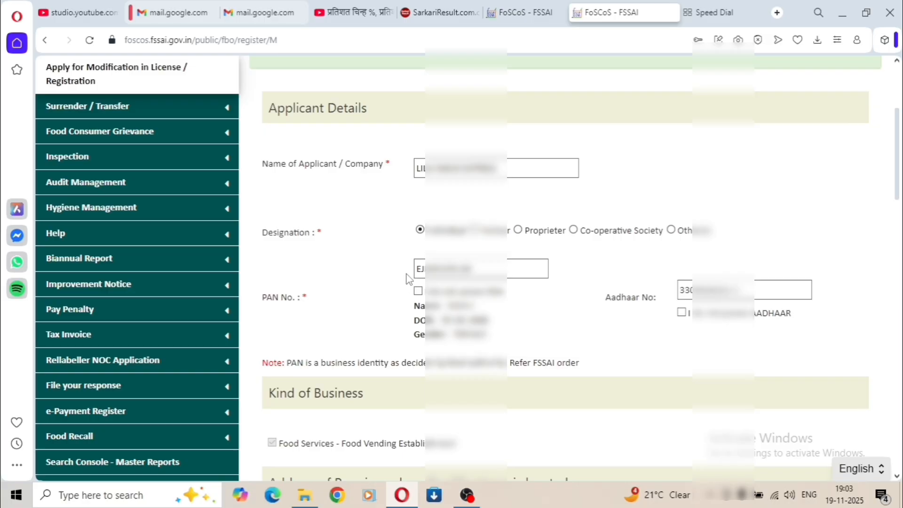
Step: Select the PAN No. field on the registration form
left_click(450, 273)
left_click(390, 275)
left_click(419, 271)
scroll(546, 314, "down", 4)
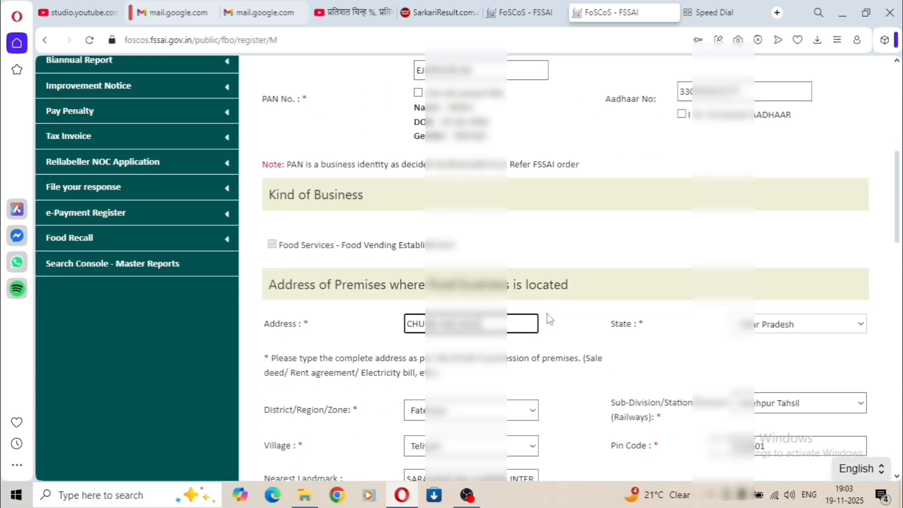
Step: Scroll down to the Address of Premises section of the form
scroll(568, 322, "down", 4)
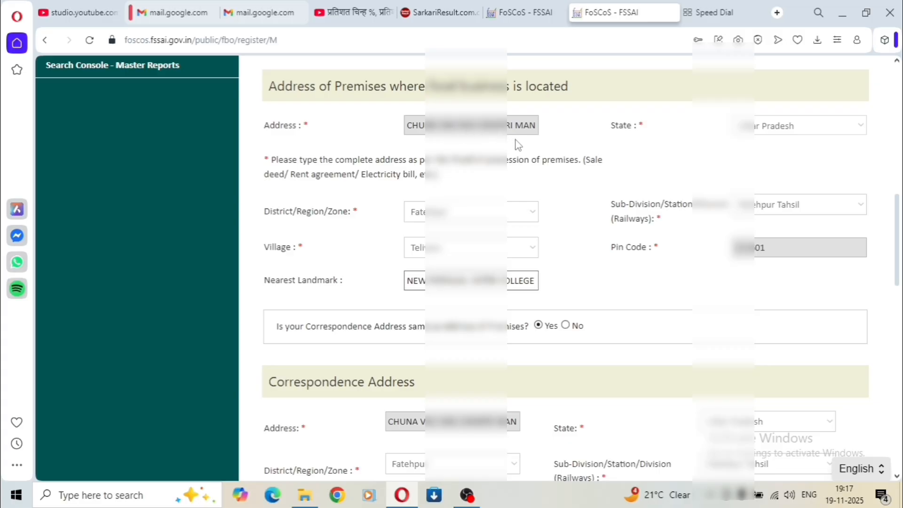
Step: Update the nearest landmark, then Save & Next to reach the Set Premise Location map
left_click(442, 285)
scroll(522, 341, "down", 3)
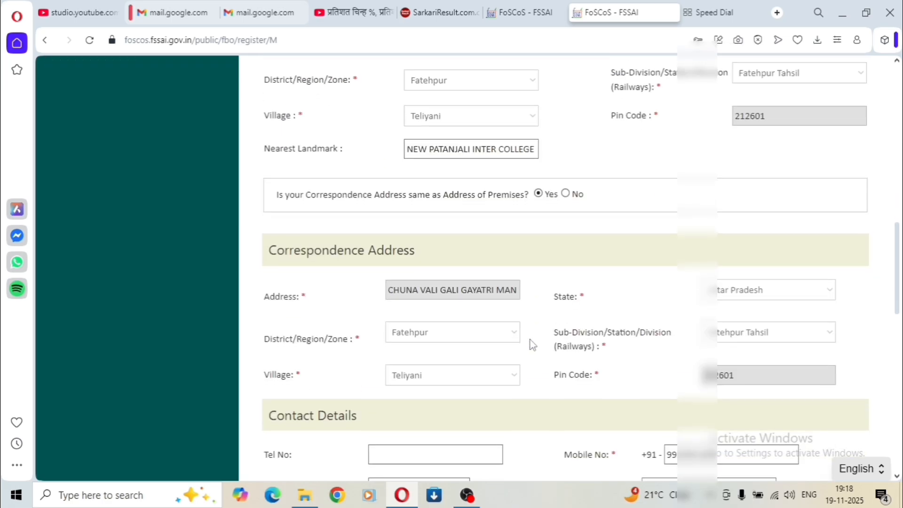
scroll(531, 338, "down", 4)
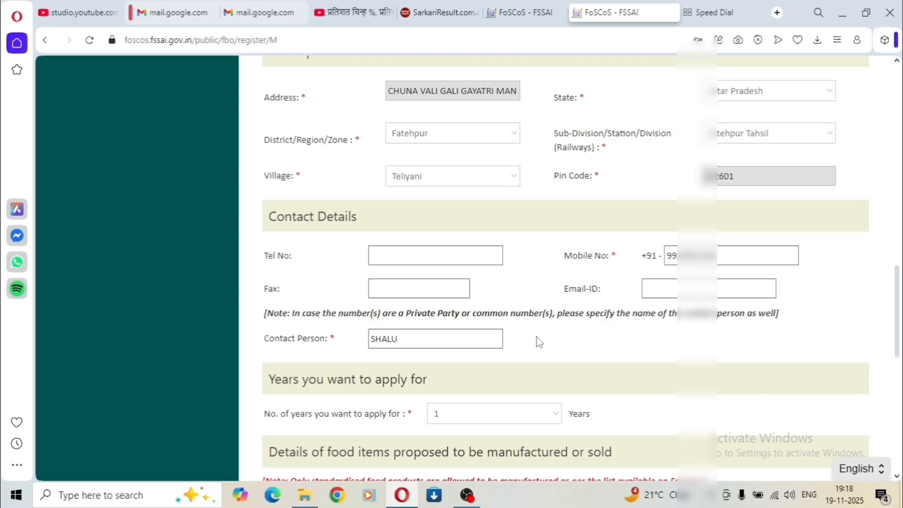
scroll(537, 337, "down", 3)
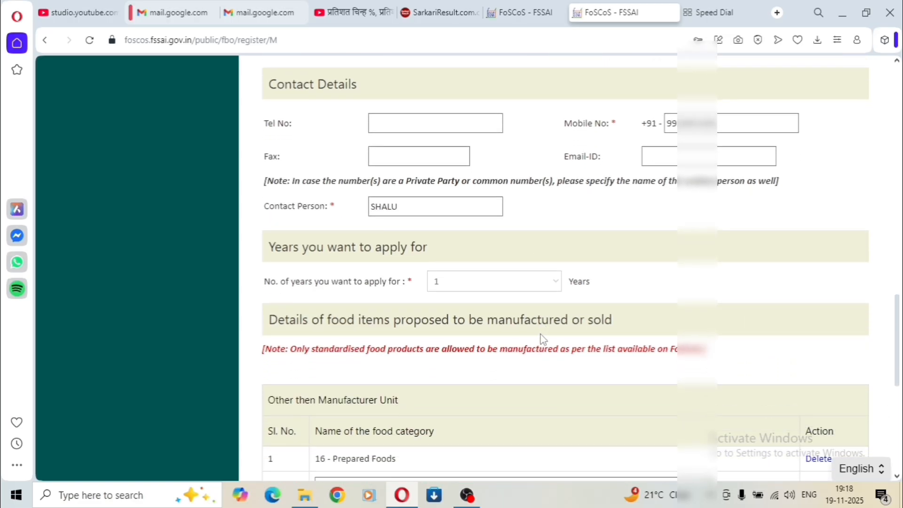
scroll(546, 335, "down", 3)
scroll(546, 335, "down", 3)
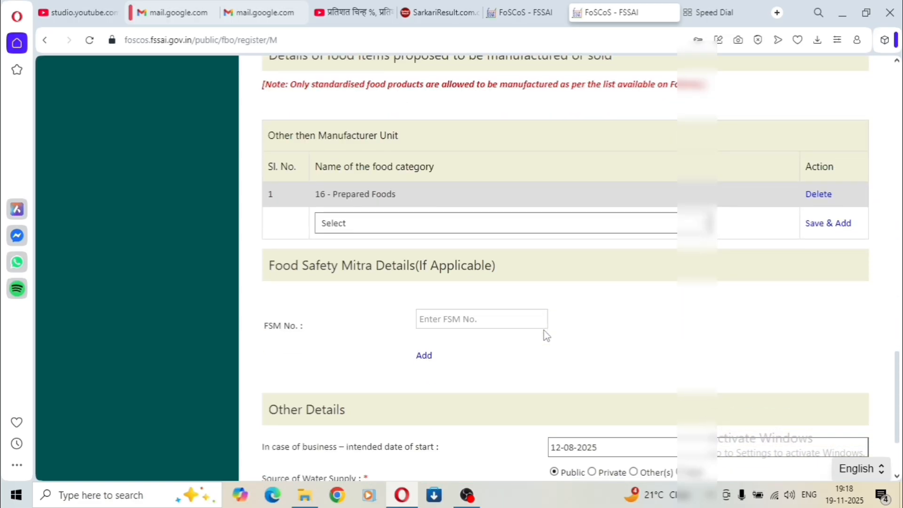
scroll(546, 336, "down", 3)
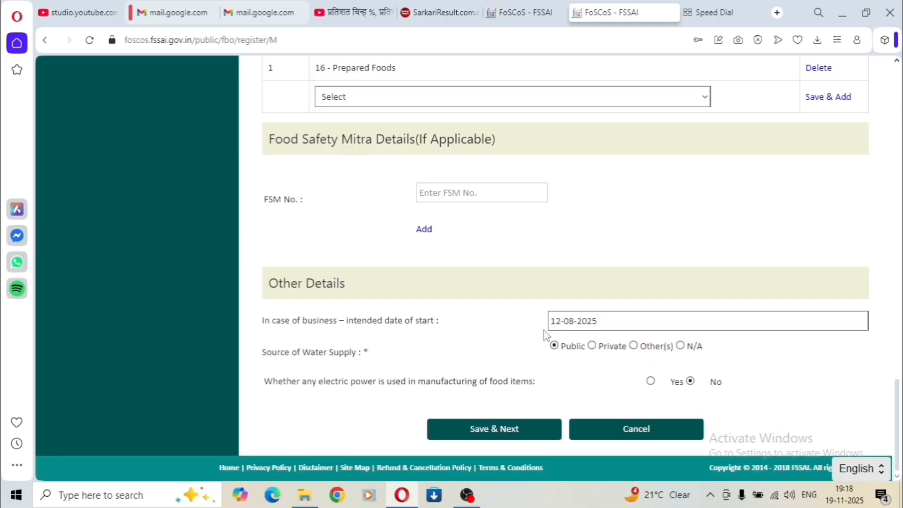
left_click(516, 433)
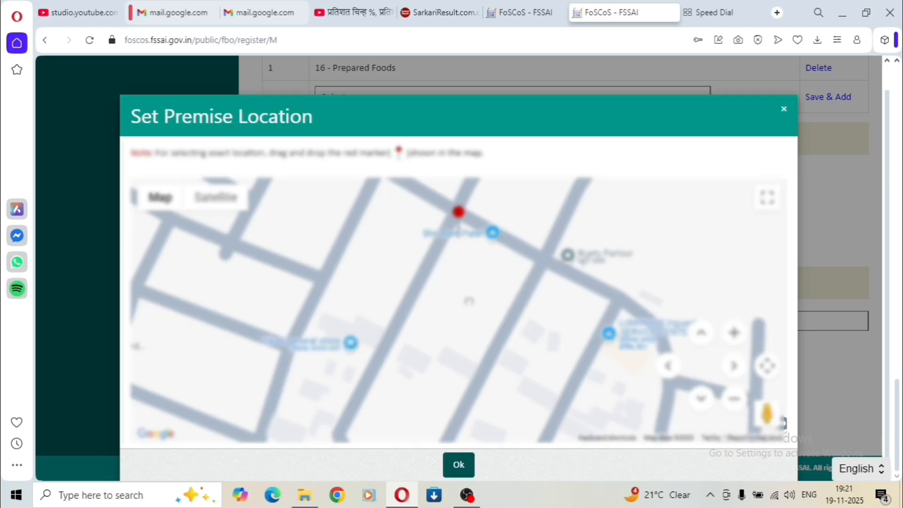
Step: Pan the map and drag the red marker toward the new premises
left_click_drag(466, 301, 488, 292)
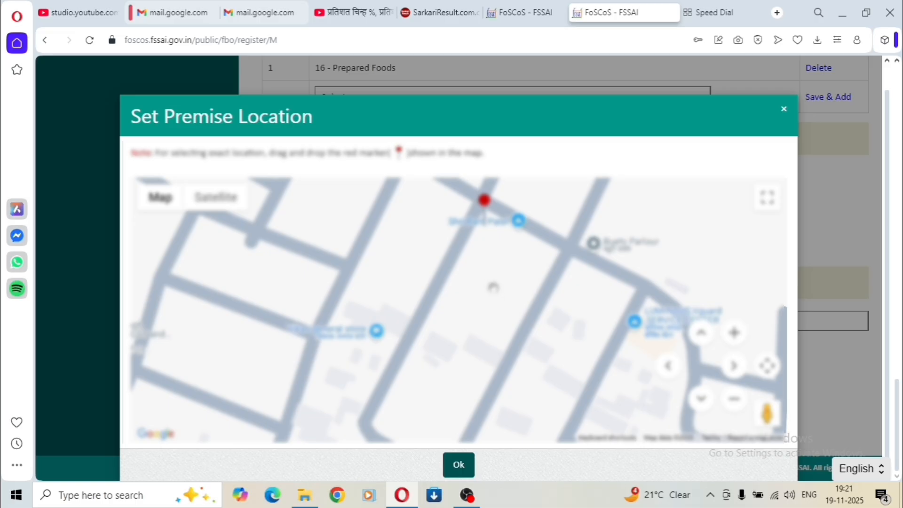
mouse_move(489, 205)
left_mouse_down()
mouse_move(429, 225)
mouse_move(412, 268)
left_mouse_up()
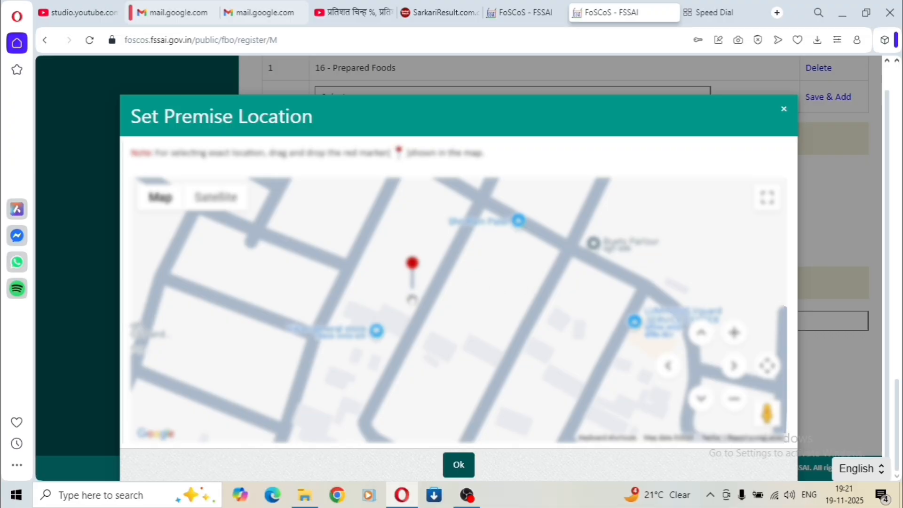
mouse_move(414, 287)
left_mouse_down()
mouse_move(409, 303)
mouse_move(419, 297)
left_mouse_up()
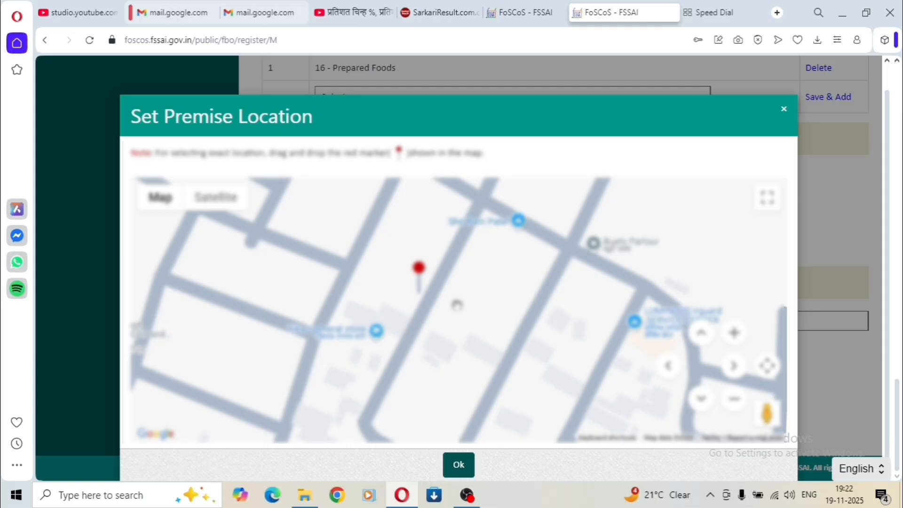
scroll(457, 305, "up", 1)
mouse_move(421, 301)
left_mouse_down()
mouse_move(411, 306)
mouse_move(419, 287)
mouse_move(397, 324)
mouse_move(439, 288)
mouse_move(413, 300)
mouse_move(384, 349)
left_mouse_up()
Step: Fine-tune the marker on the premises and confirm the location with Ok
left_click_drag(517, 351, 563, 246)
scroll(487, 264, "up", 1)
left_click_drag(487, 265, 433, 361)
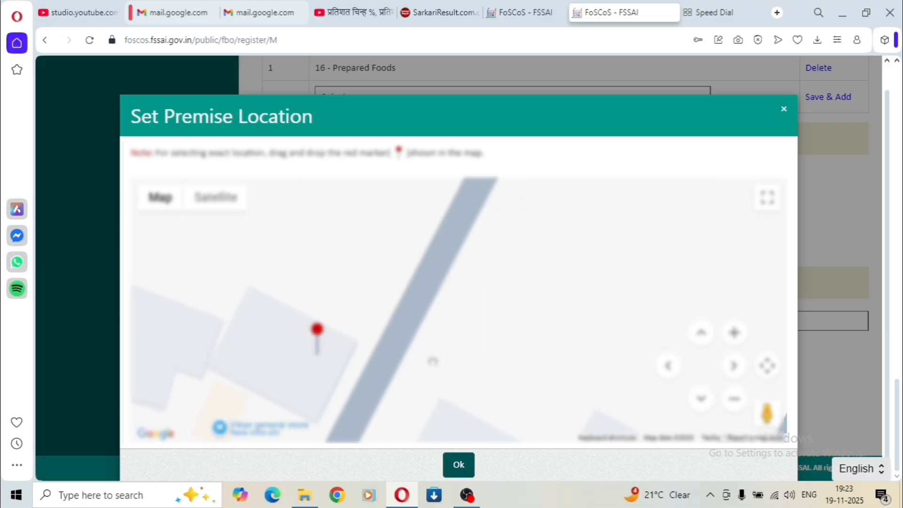
mouse_move(317, 329)
left_mouse_down()
mouse_move(362, 284)
mouse_move(342, 292)
left_mouse_up()
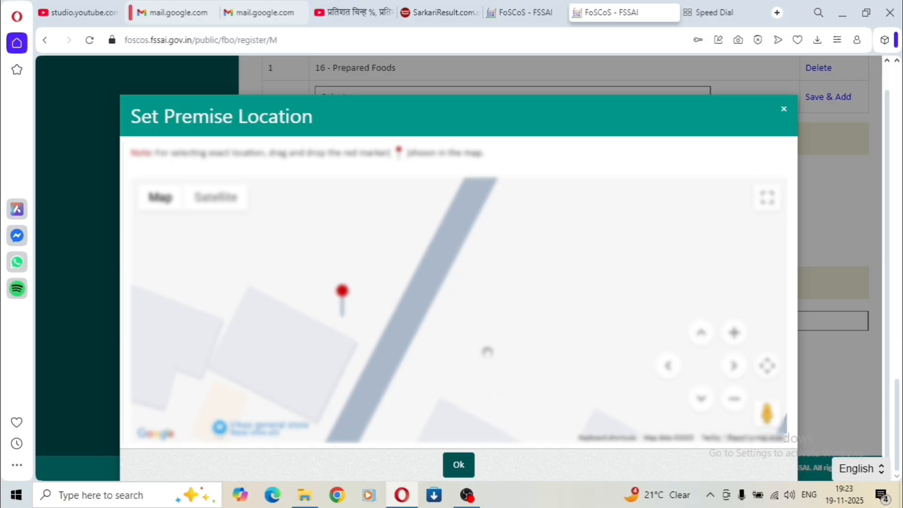
mouse_move(488, 351)
left_mouse_down()
mouse_move(566, 290)
mouse_move(452, 273)
mouse_move(445, 317)
left_mouse_up()
left_click(731, 404)
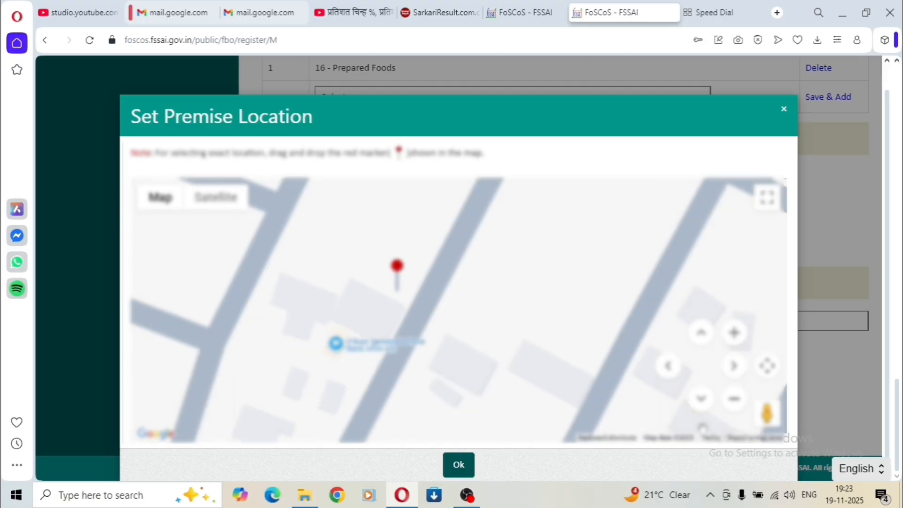
mouse_move(579, 336)
left_mouse_down()
mouse_move(560, 440)
mouse_move(594, 405)
mouse_move(590, 375)
left_mouse_up()
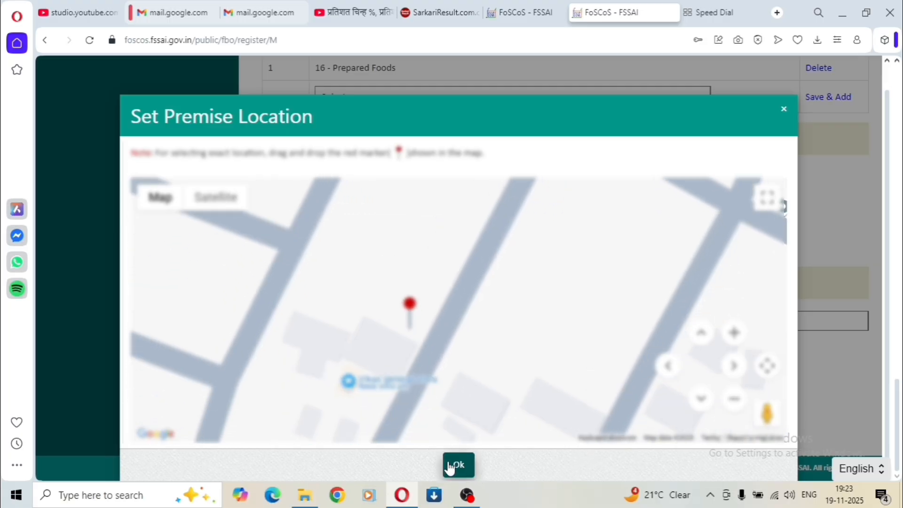
left_click(465, 476)
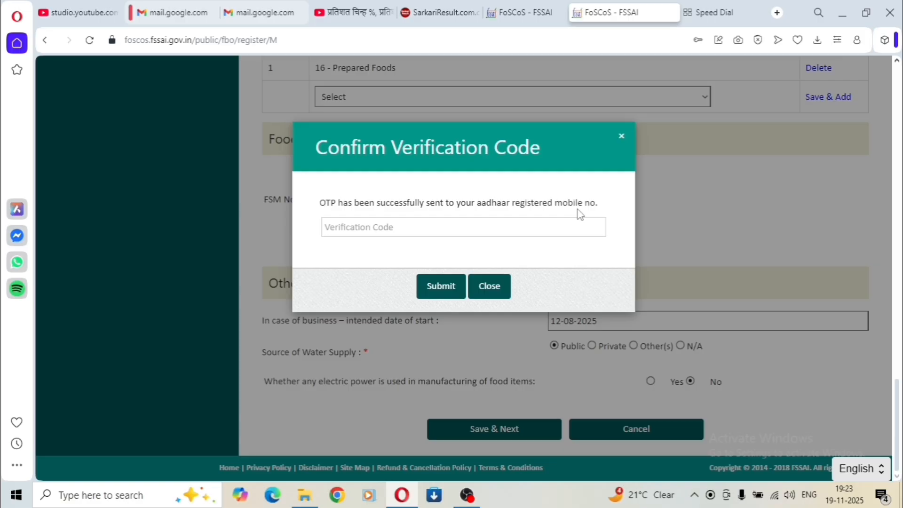
Step: Enter and submit the OTP verification code, then proceed with the Prepared Foods category
left_click(380, 226)
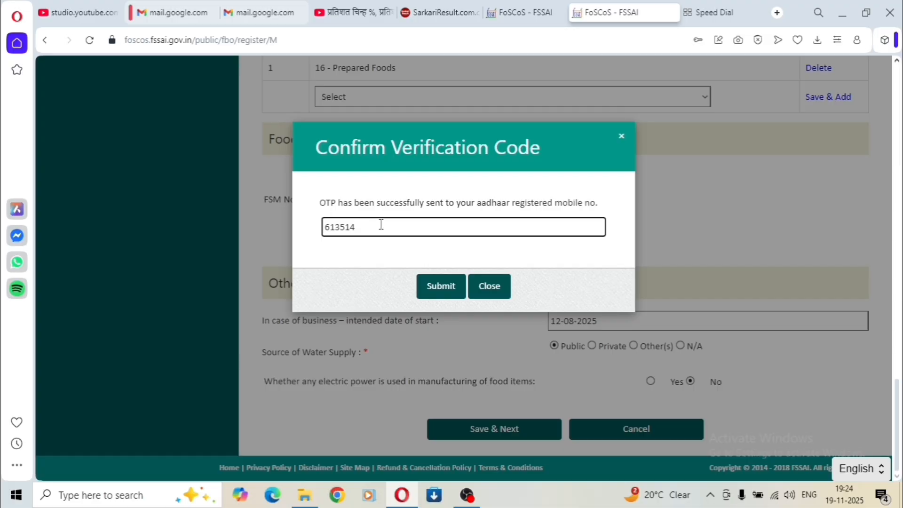
left_click(445, 292)
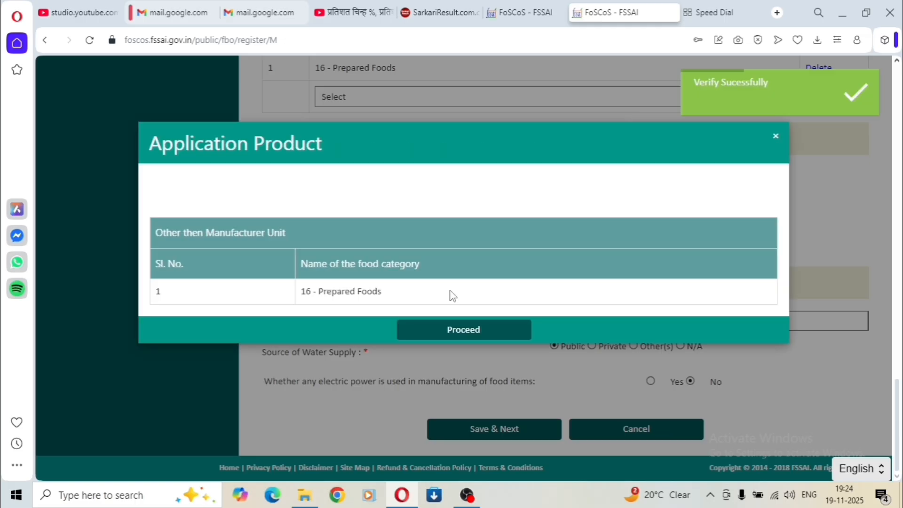
left_click(464, 335)
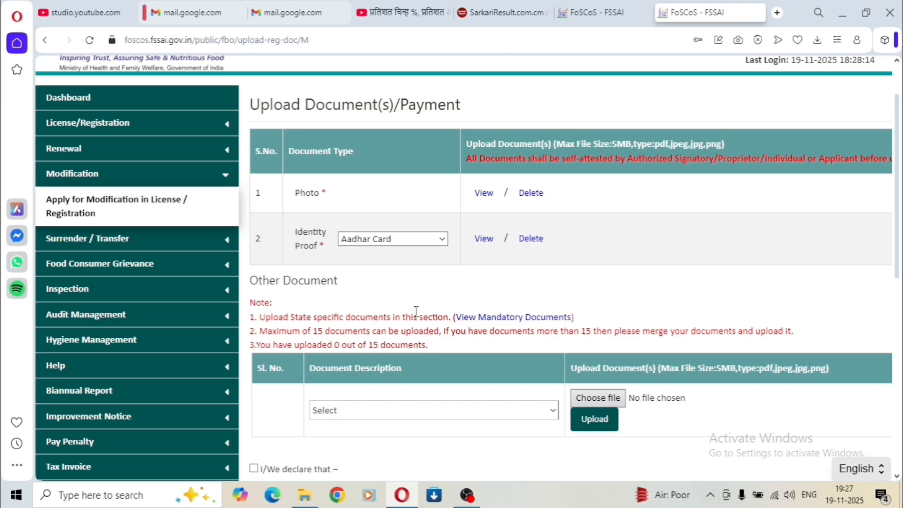
Step: Tick the I/We declare declaration on the Upload Document(s)/Payment page
scroll(416, 311, "down", 4)
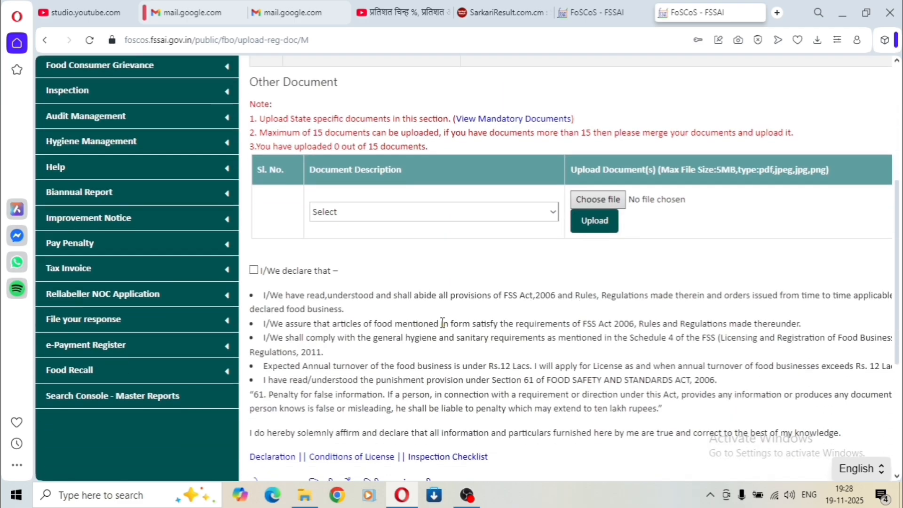
left_click(254, 271)
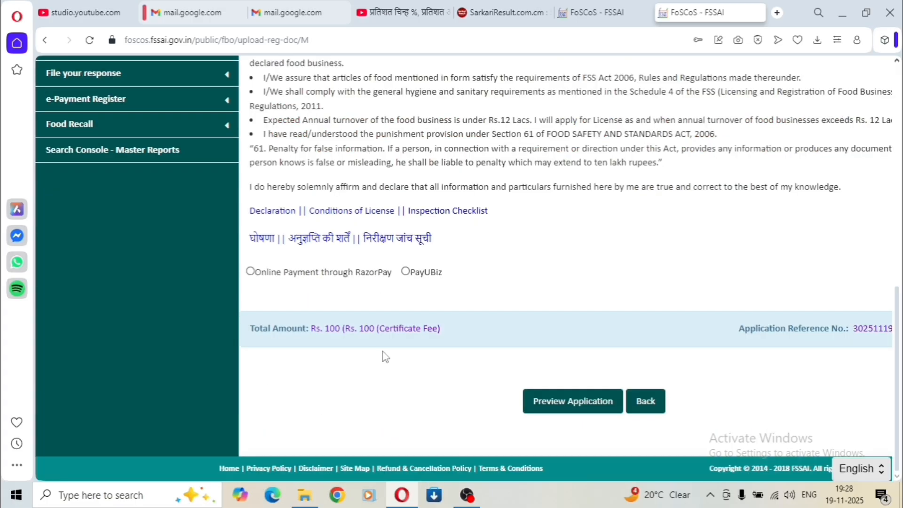
scroll(474, 357, "down", 5)
scroll(409, 329, "up", 5)
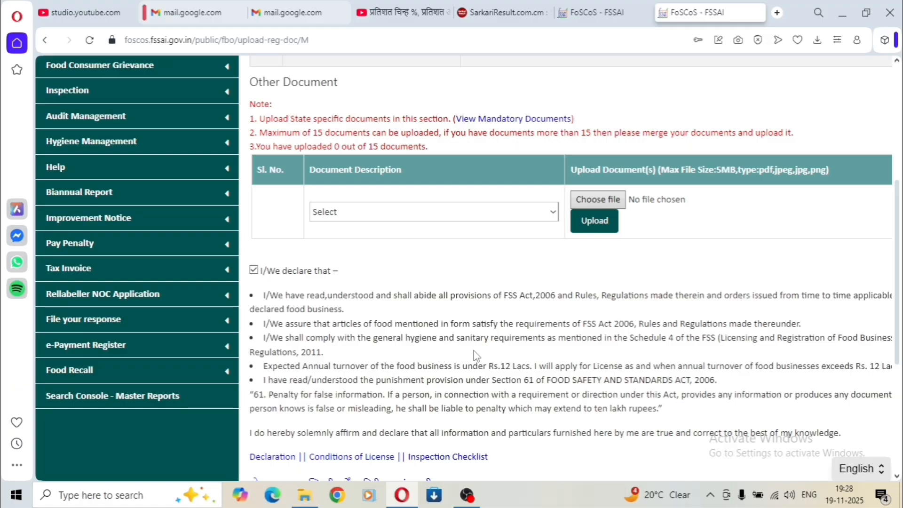
scroll(400, 349, "down", 5)
scroll(409, 328, "up", 5)
scroll(390, 354, "down", 5)
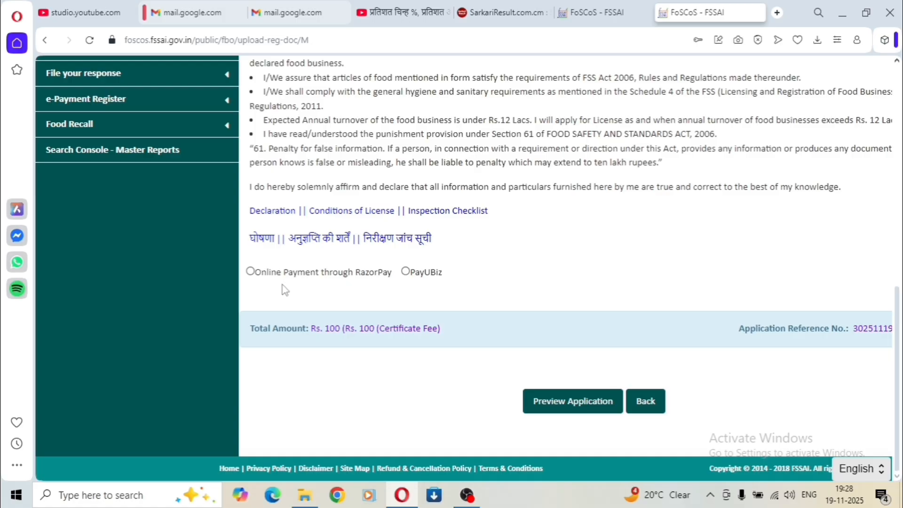
Step: Choose Online Payment through RazorPay and pay the Rs. 100 fee
left_click(251, 272)
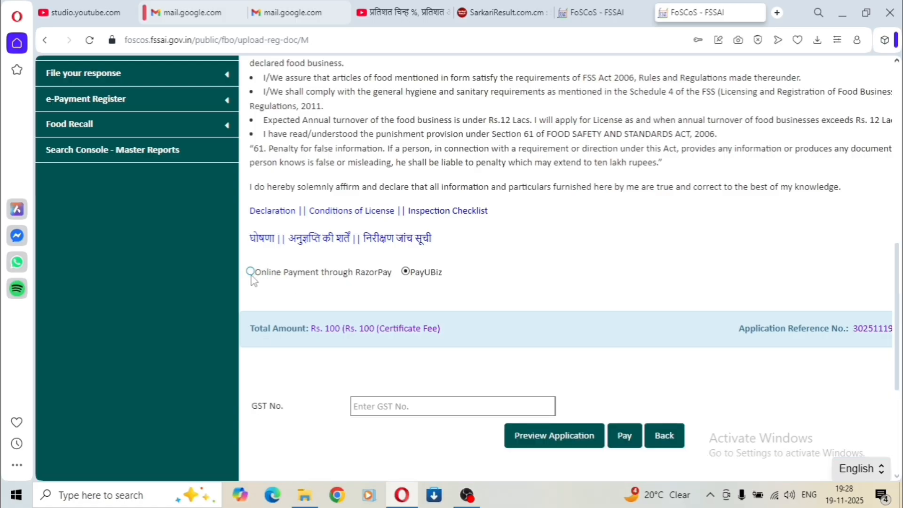
left_click(251, 271)
left_click(628, 438)
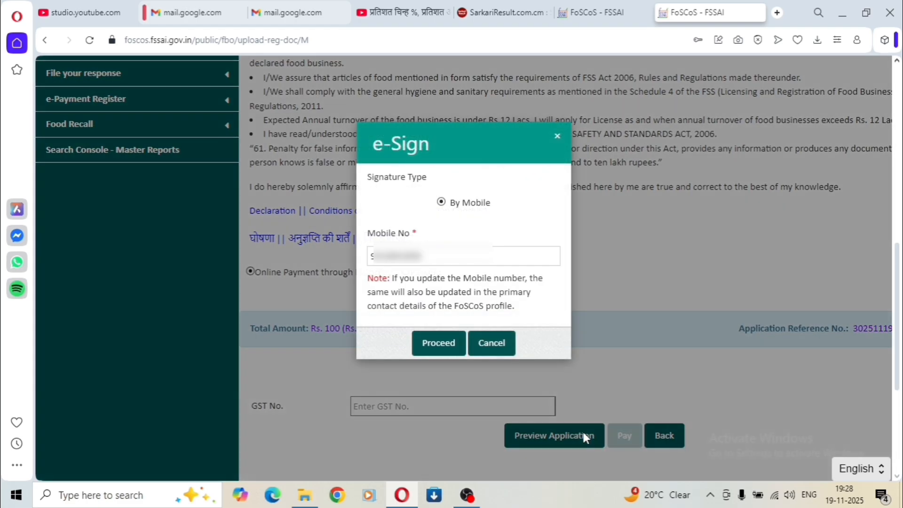
Step: E-sign the application by mobile, pasting in the received OTP to reach the ₹100 Razorpay checkout
left_click(448, 343)
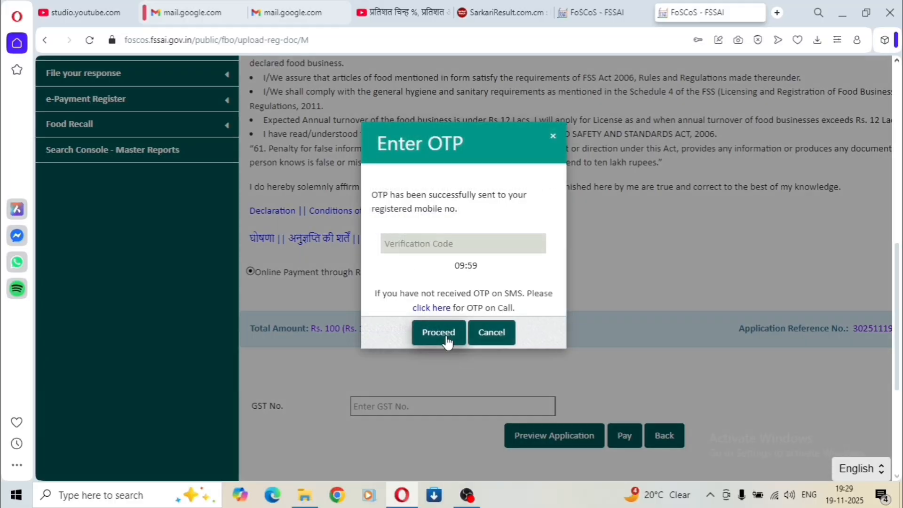
key("ctrl+v")
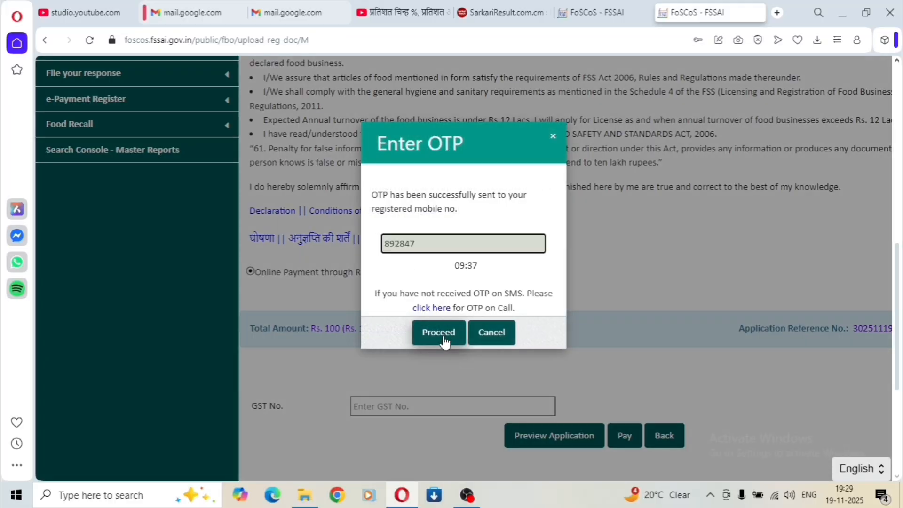
left_click(447, 341)
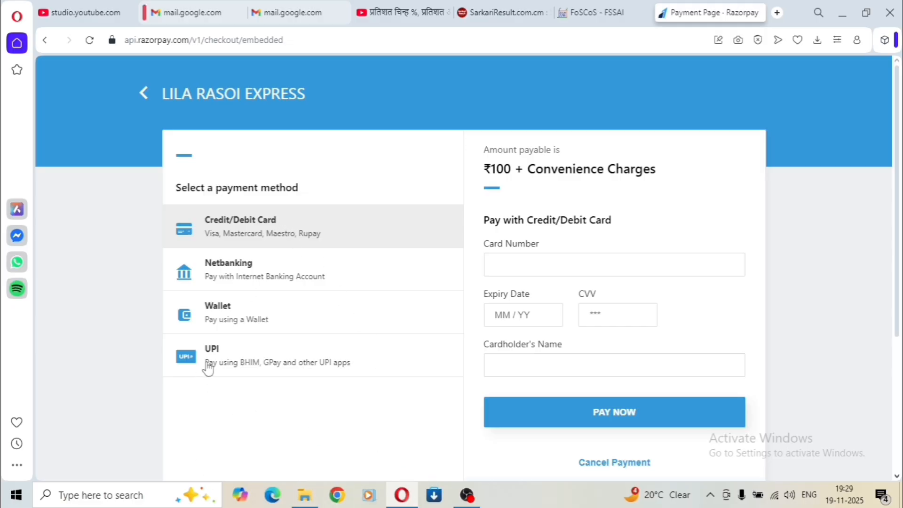
Step: Pay the ₹100 fee by UPI, pasting in the payer's UPI ID
left_click(225, 359)
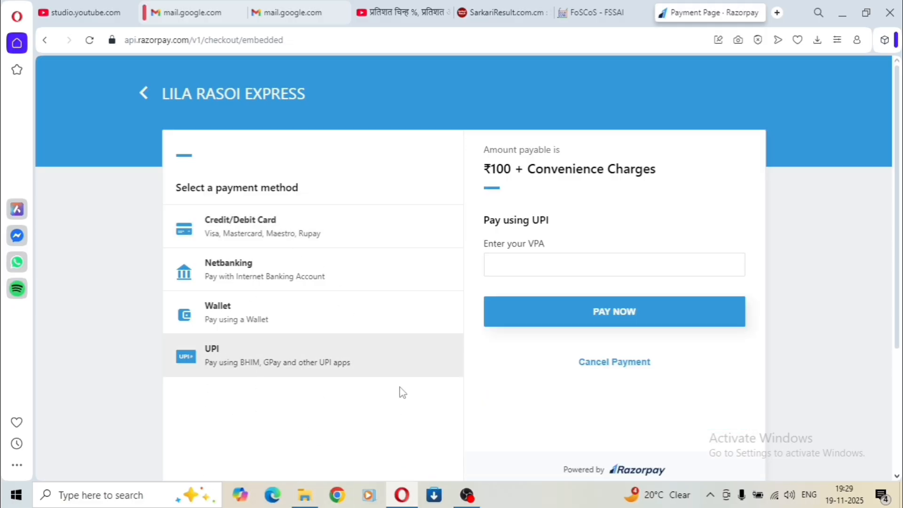
left_click(512, 264)
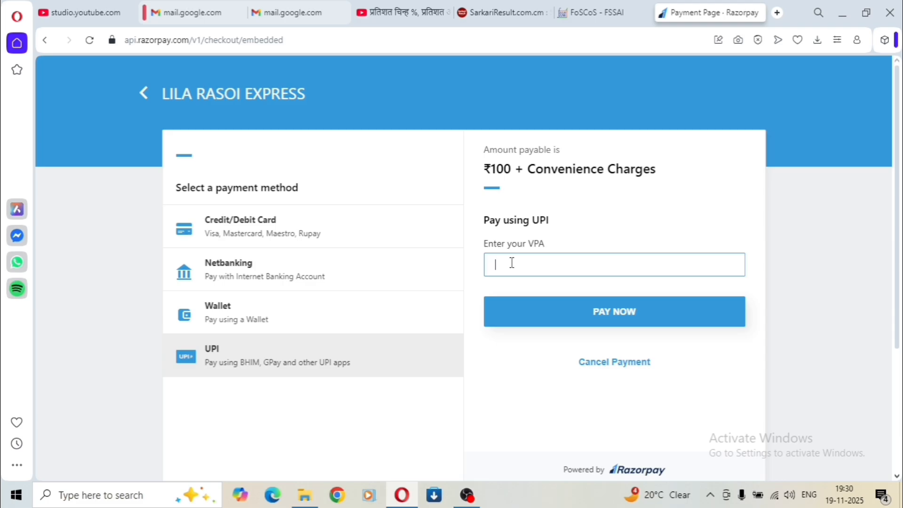
key("ctrl+v")
left_click(607, 312)
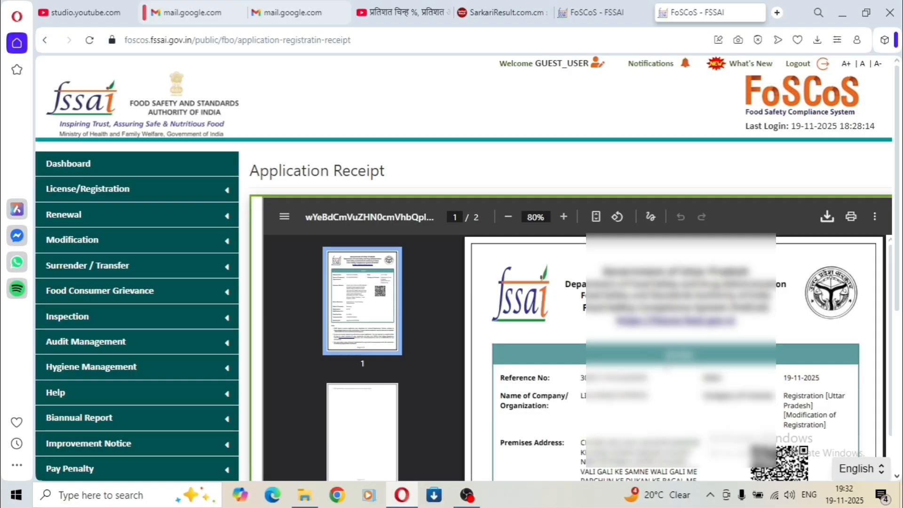
Step: Review the two-page receipt and save it to the Desktop as 'download'
scroll(668, 377, "down", 10)
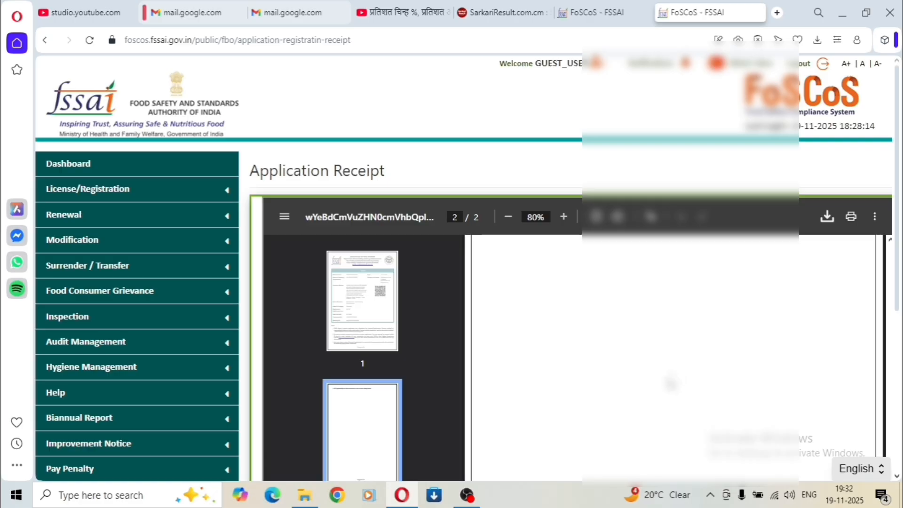
scroll(674, 380, "down", 5)
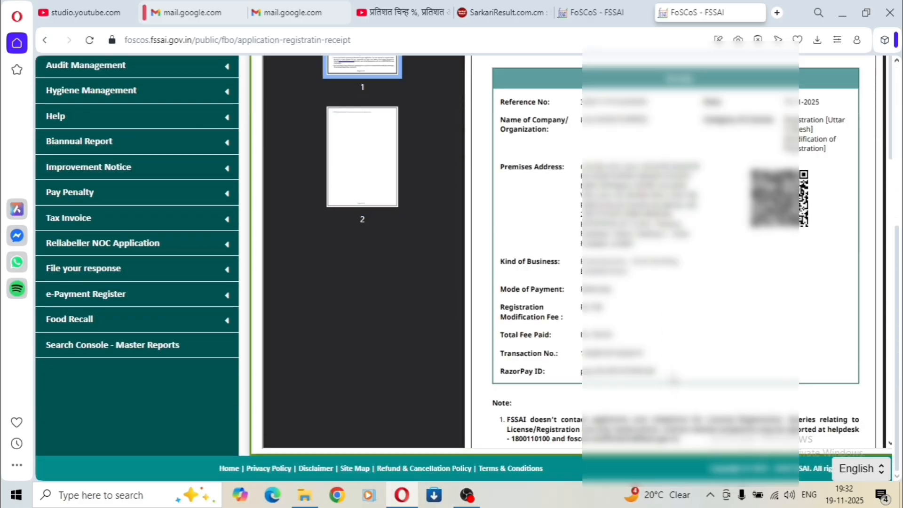
scroll(673, 380, "up", 5)
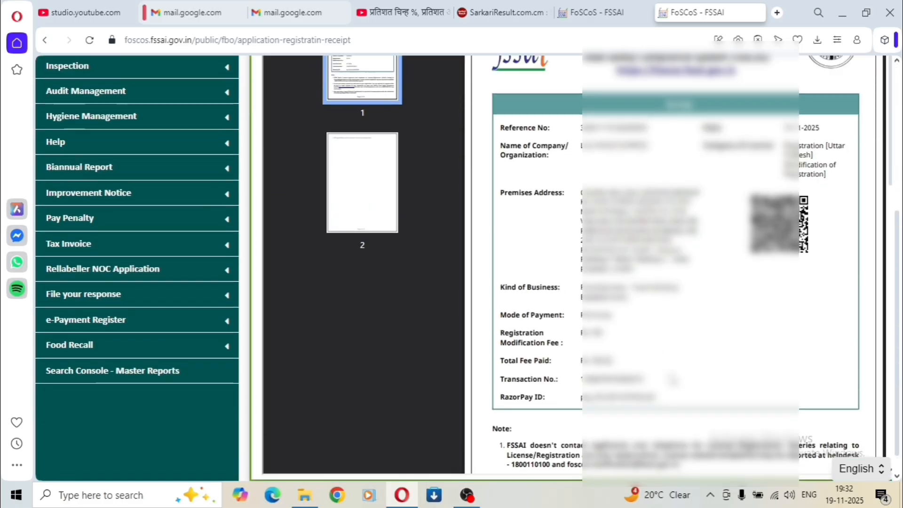
left_click(828, 138)
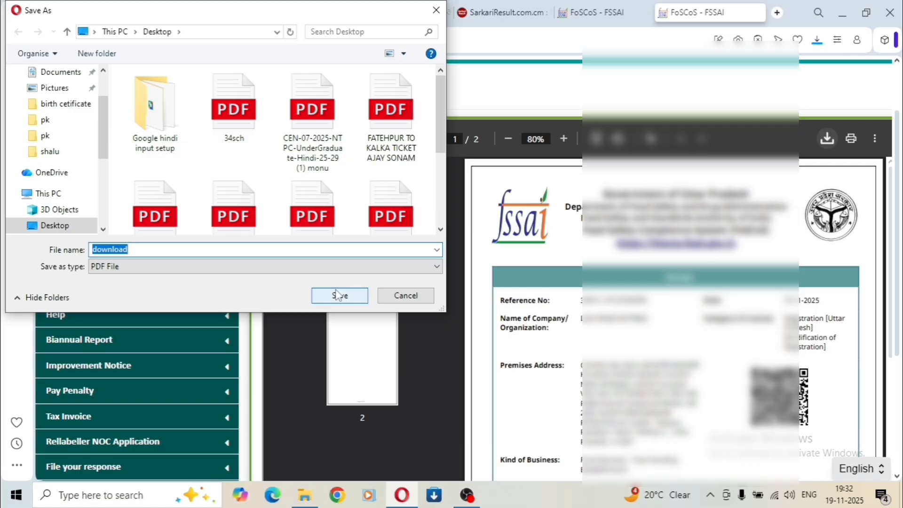
left_click(337, 295)
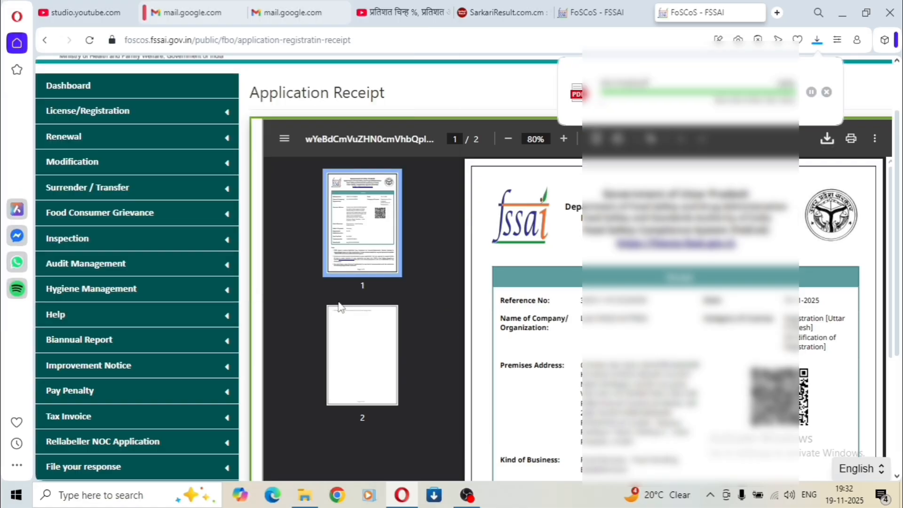